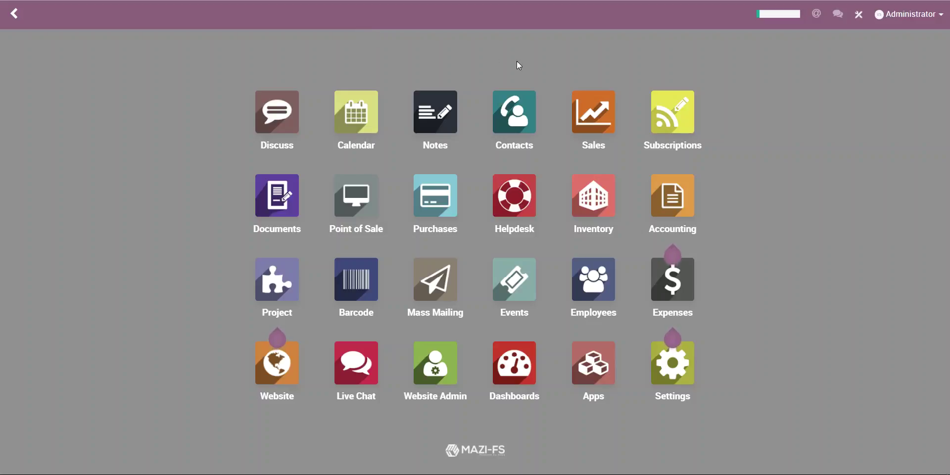
Start a new quotation from the Sales app's quotation list.
left_click(604, 124)
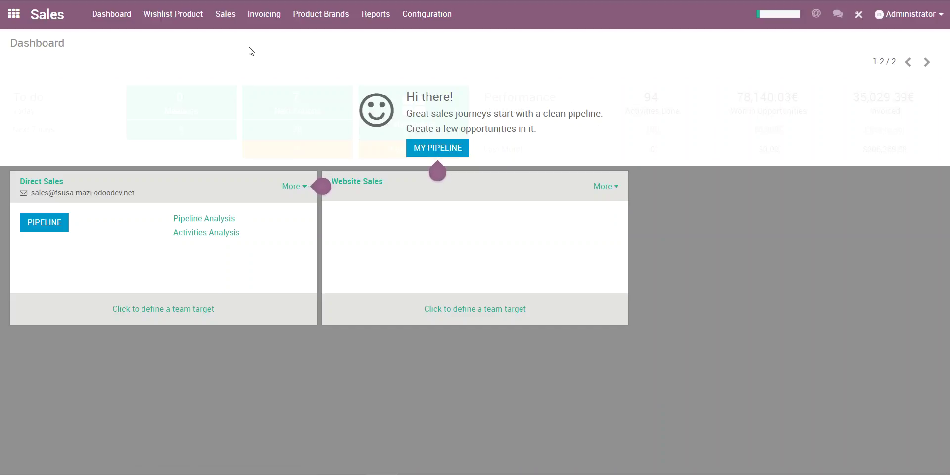
left_click(230, 23)
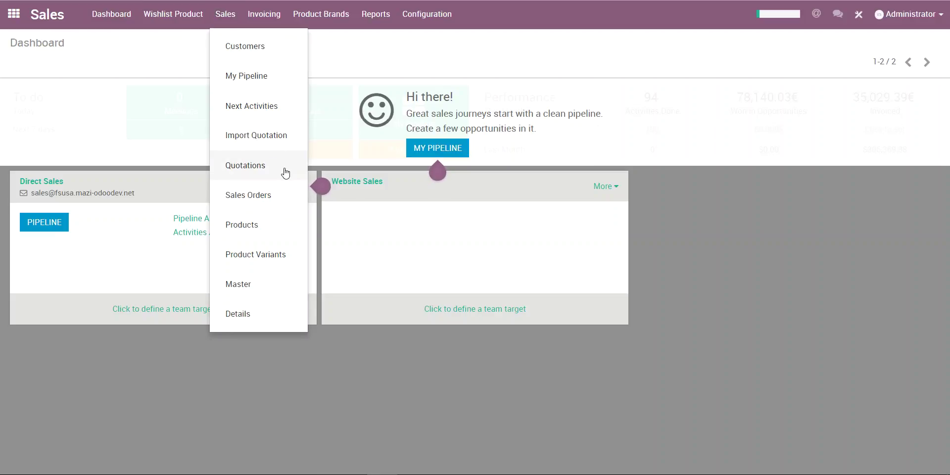
left_click(249, 166)
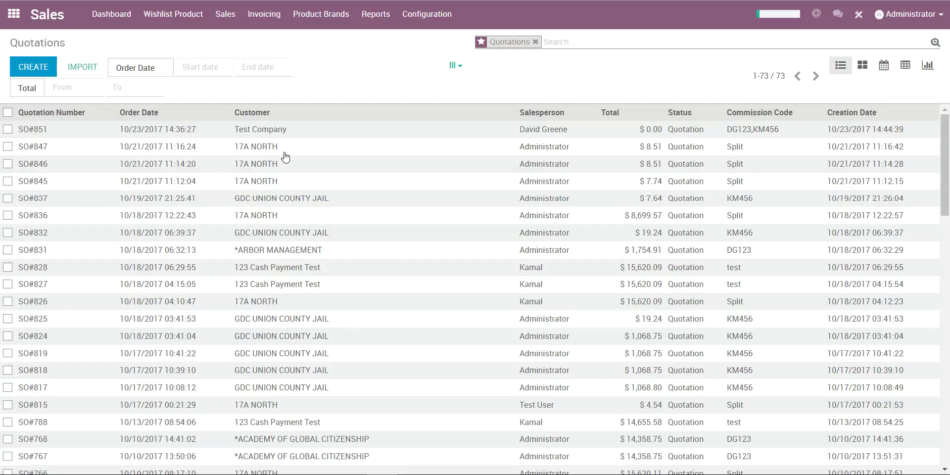
left_click(44, 78)
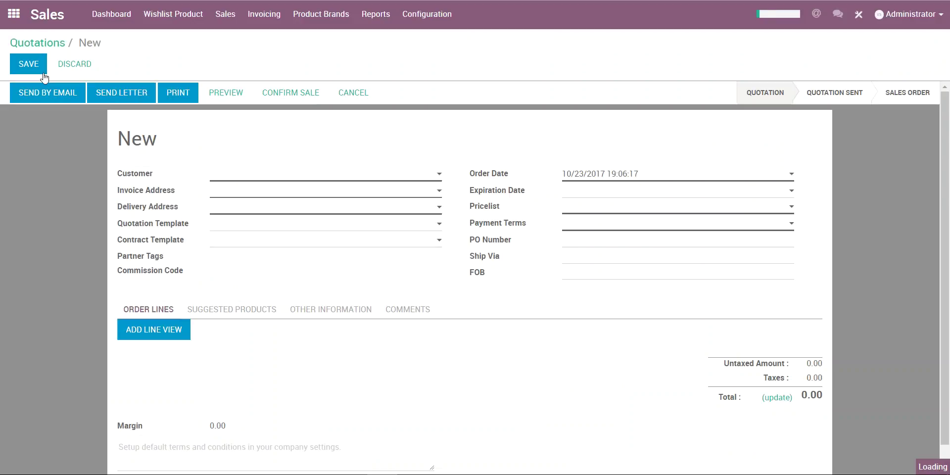
Set the quotation's customer to Test Company and its payment terms to 10% 30 Net 30 Days.
left_click(283, 182)
type("Test C")
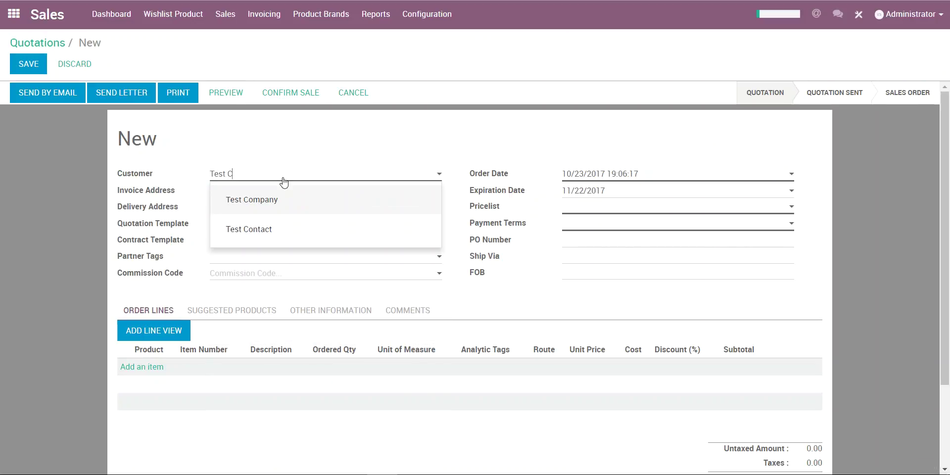
key("Return")
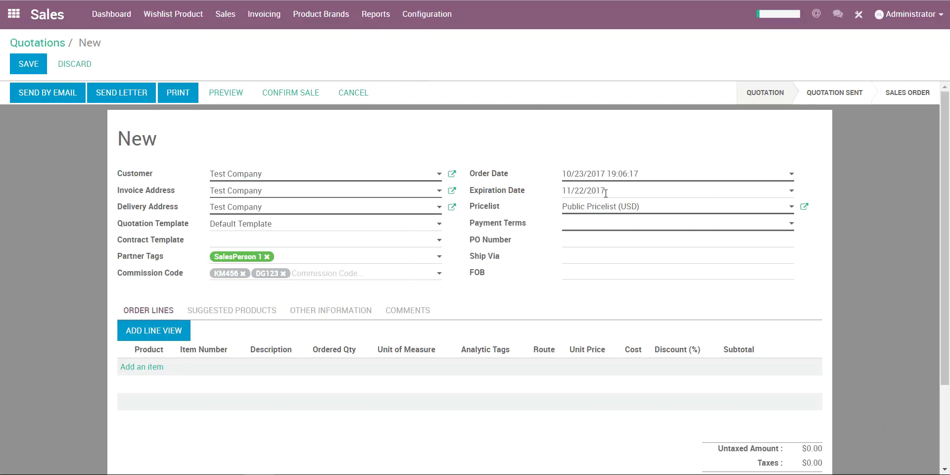
left_click(608, 229)
type("net")
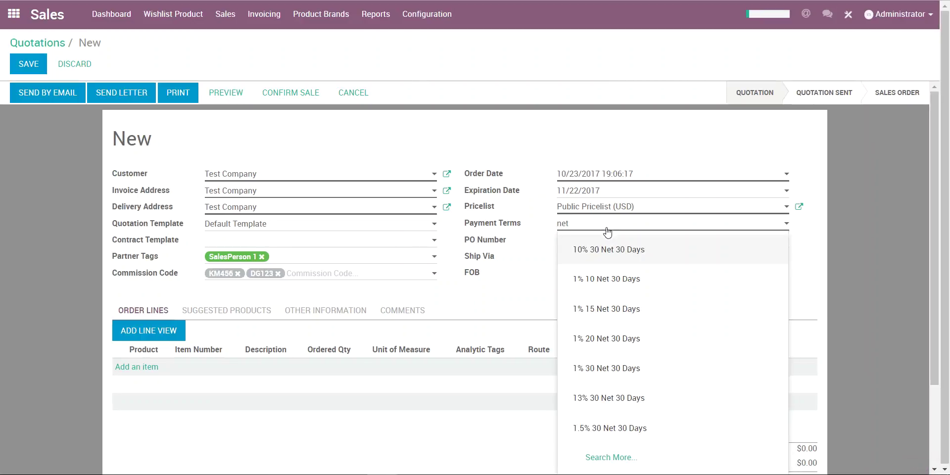
key("Return")
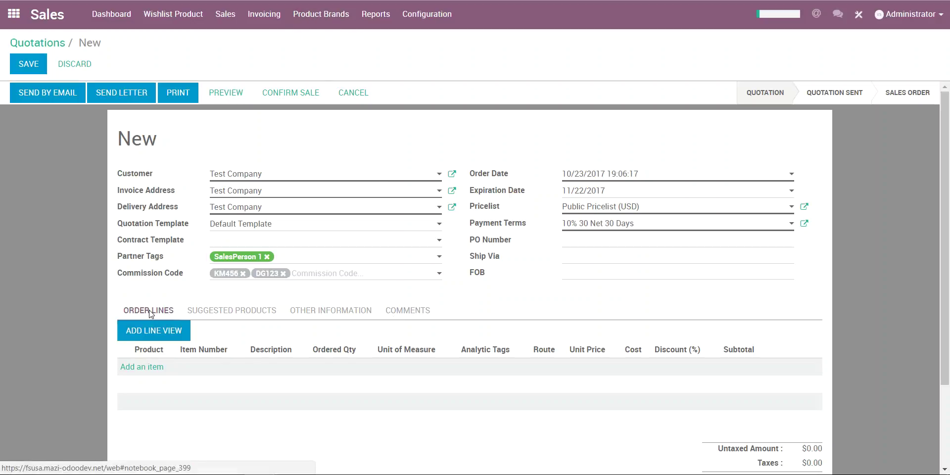
Start an order line for the product [TRU-RDV-123] Refrigerator (Demo Video) and dismiss the inventory notice.
left_click(148, 367)
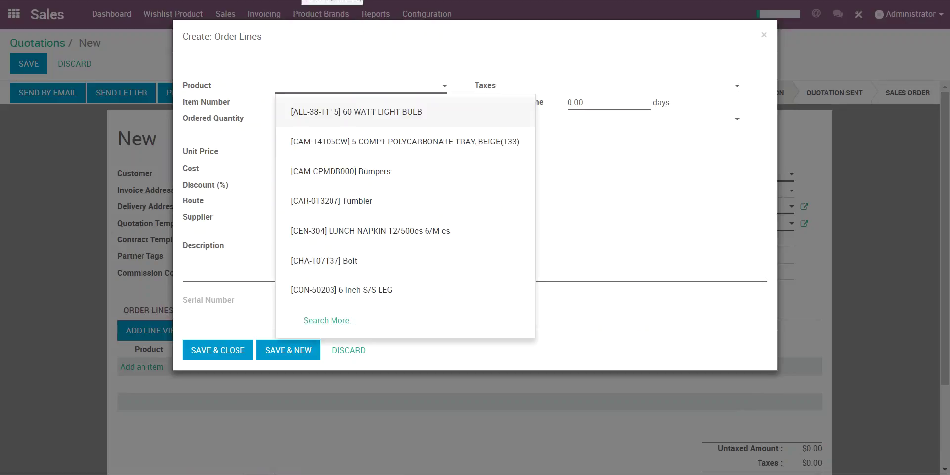
type("ALL-38-1115")
key("Return")
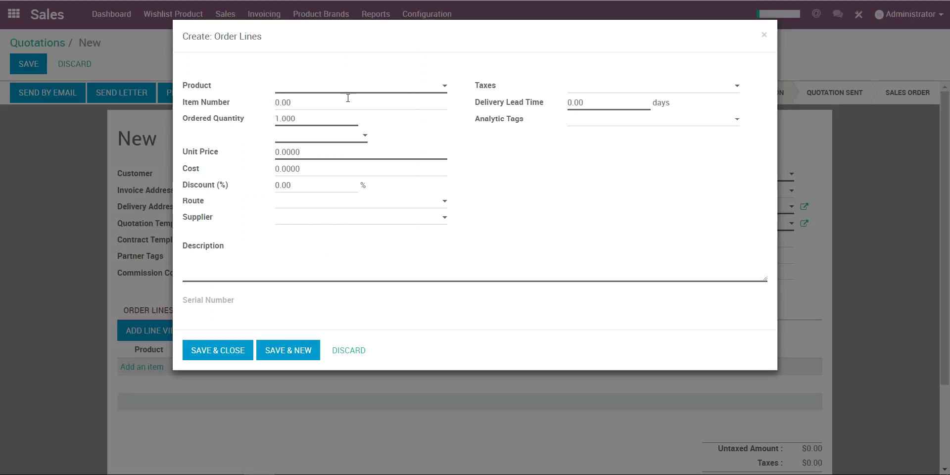
left_click(345, 91)
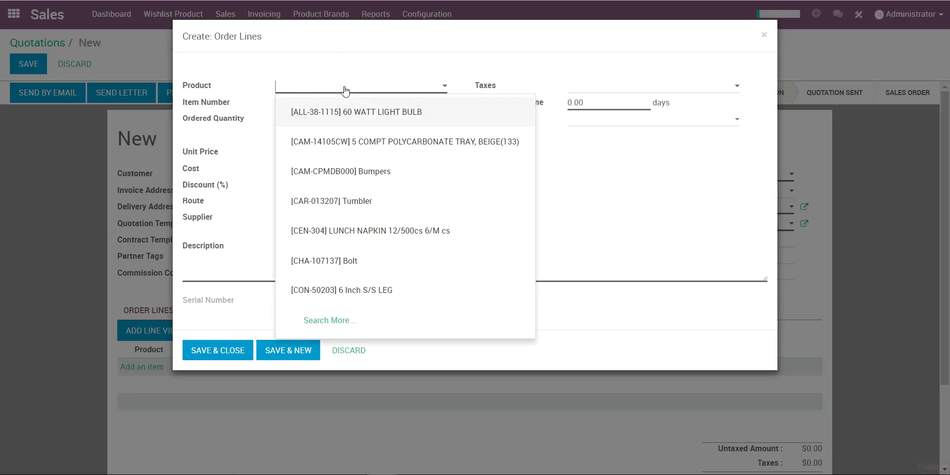
type("Refrige")
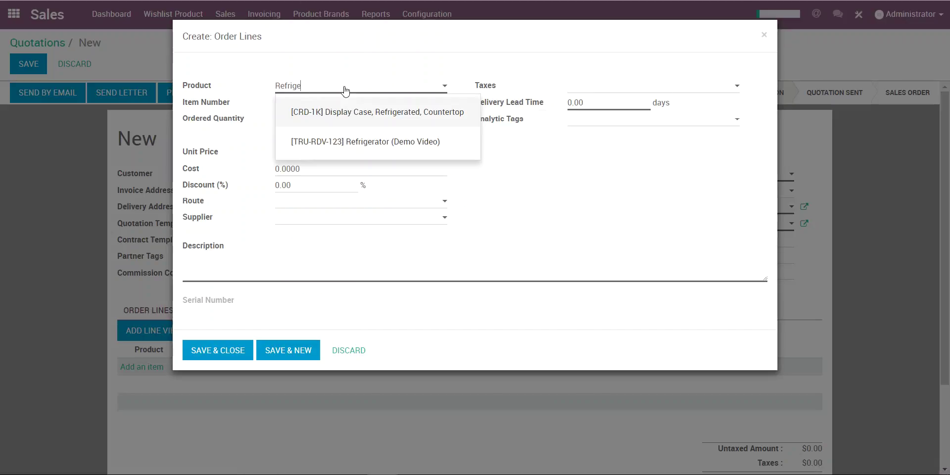
type("rator")
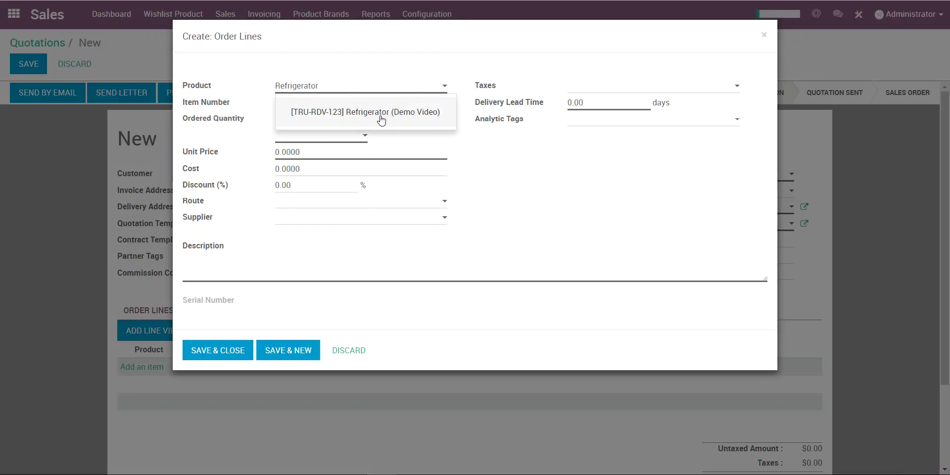
left_click(381, 120)
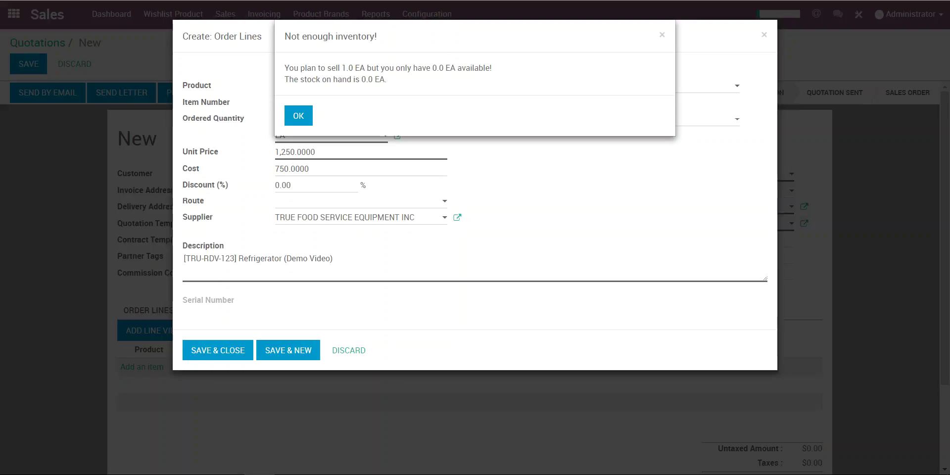
left_click(291, 117)
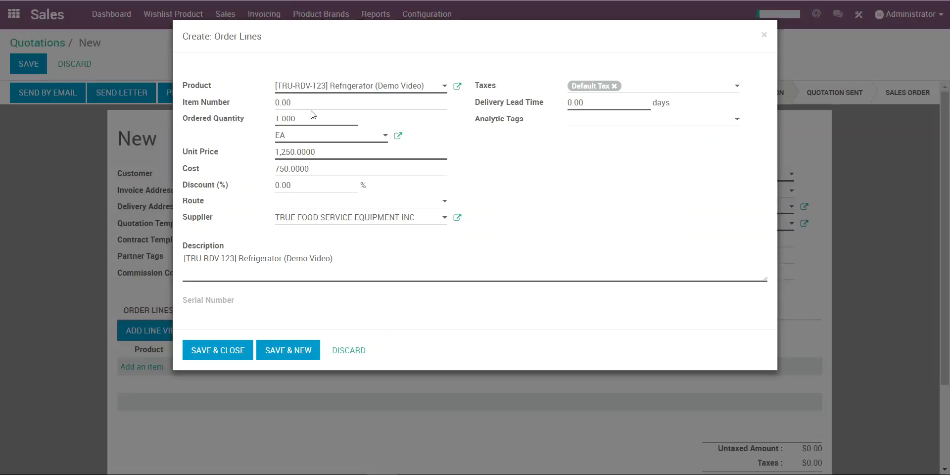
Set the refrigerator line's ordered quantity to 2.00 and dismiss the inventory notice.
left_click_drag(315, 114, 233, 119)
type("2.00")
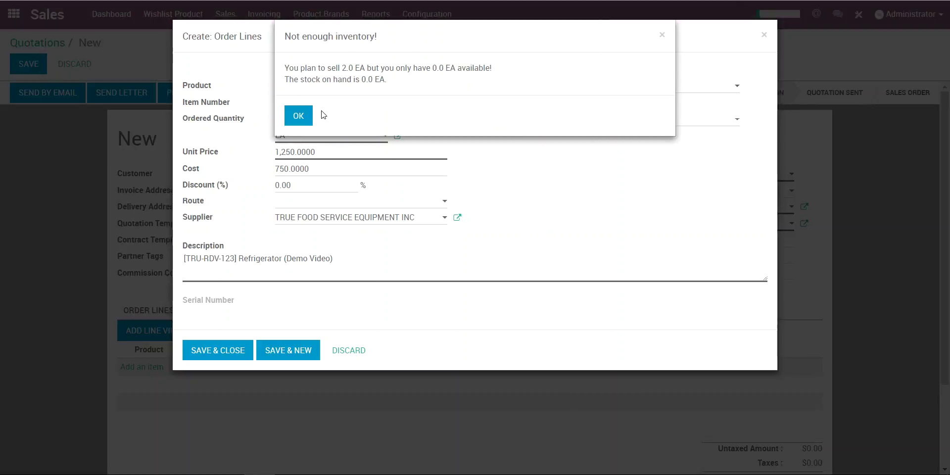
left_click(311, 116)
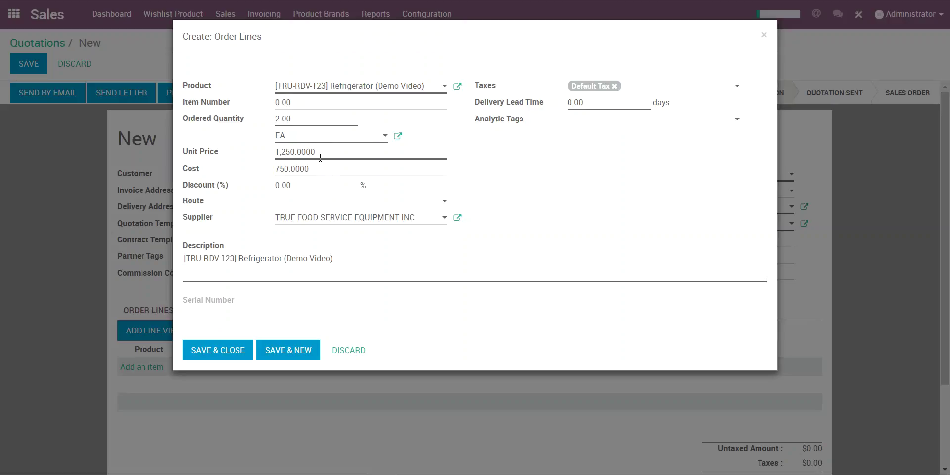
Set the refrigerator line's unit price to 1250 and its discount to 10%.
left_click_drag(320, 157, 225, 146)
left_click_drag(317, 157, 306, 154)
left_click_drag(247, 154, 216, 152)
key("BackSpace")
type("1250")
key("Tab")
type("10")
Set the refrigerator line's route to Make To Order, then save and close the order line.
left_click(300, 203)
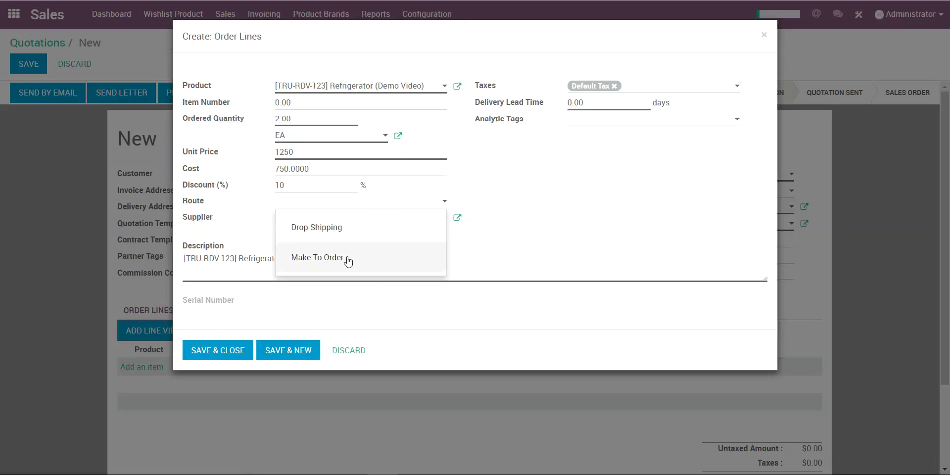
left_click(317, 257)
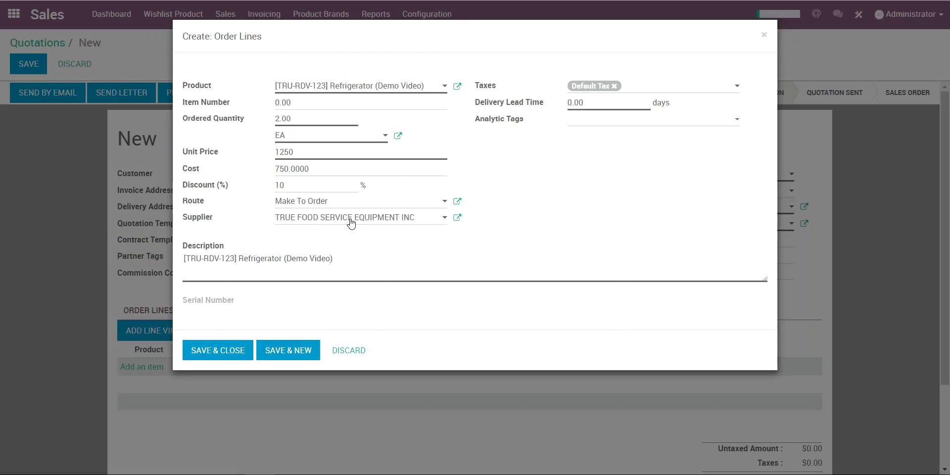
left_click(383, 221)
left_click(333, 258)
left_click(233, 355)
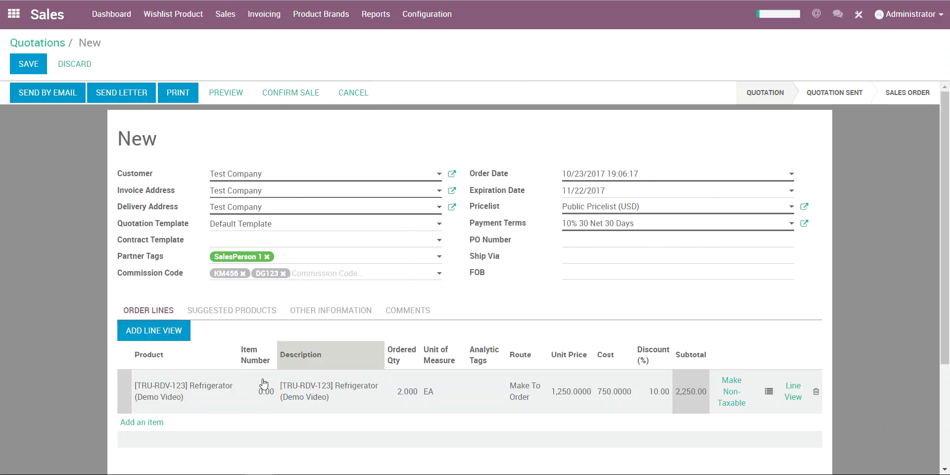
Examine the new quotation's suggested products, its shipping and sales information, and its comment areas.
left_click(221, 310)
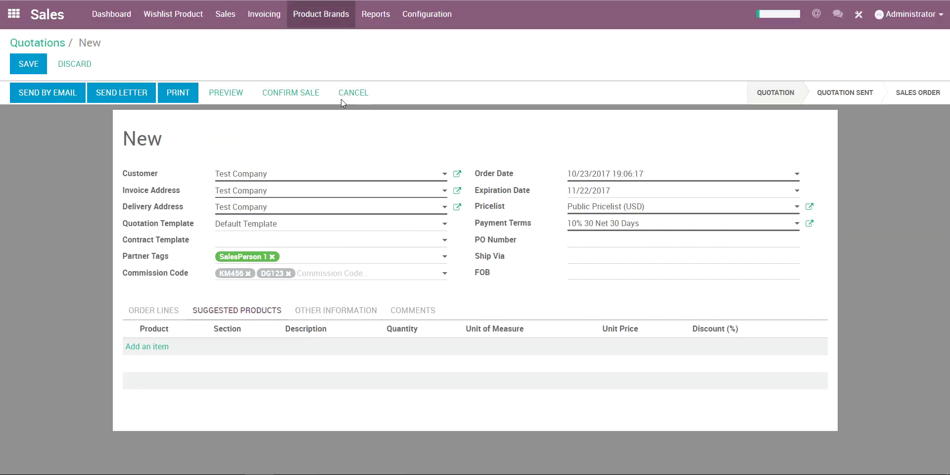
left_click(329, 313)
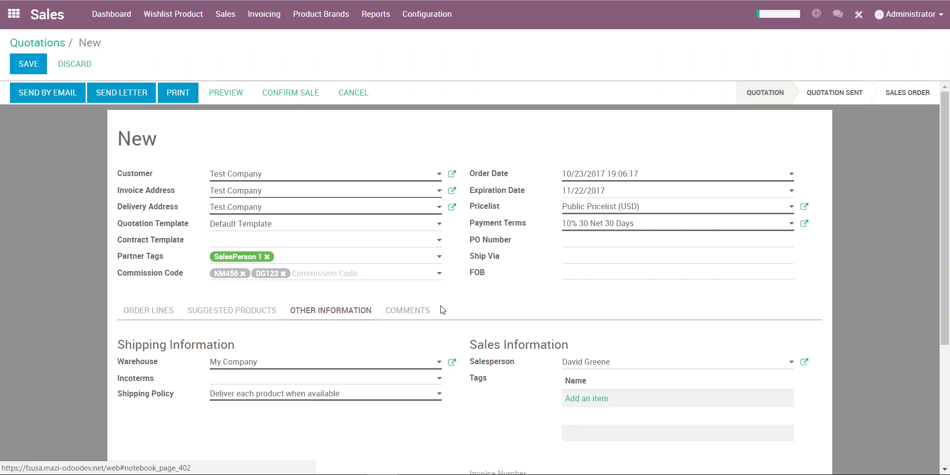
scroll(441, 309, "down", 3)
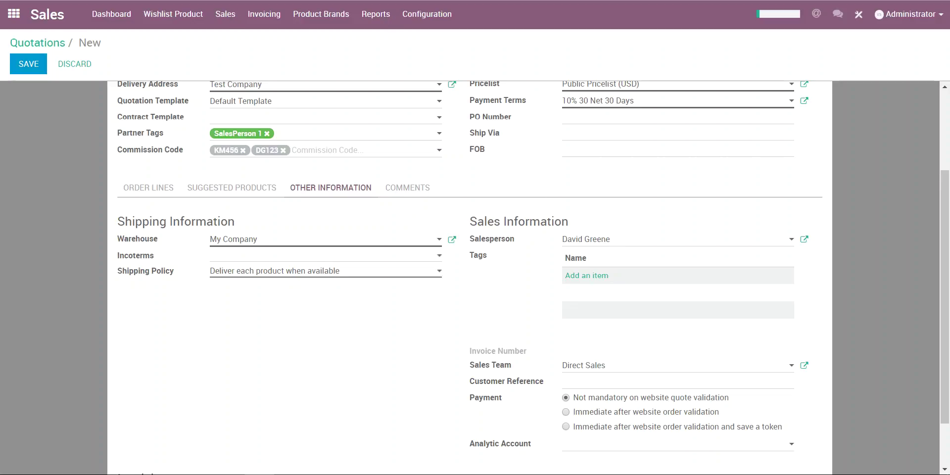
scroll(607, 212, "down", 1)
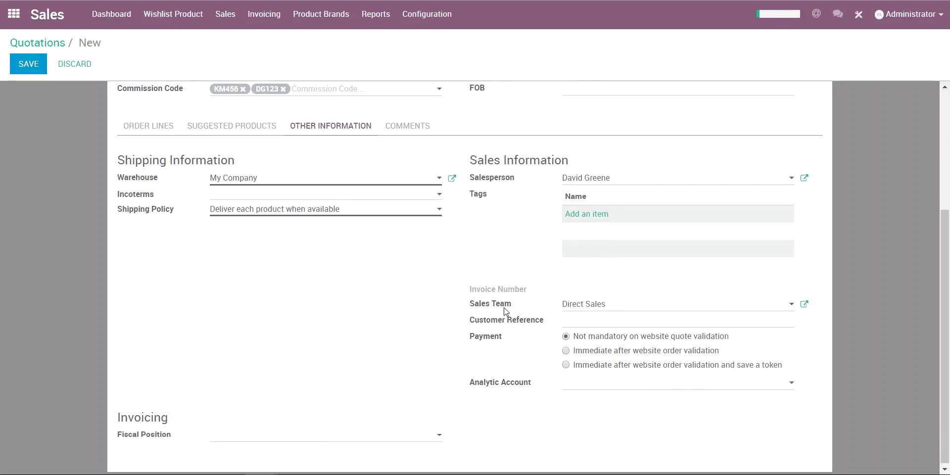
scroll(461, 292, "up", 1)
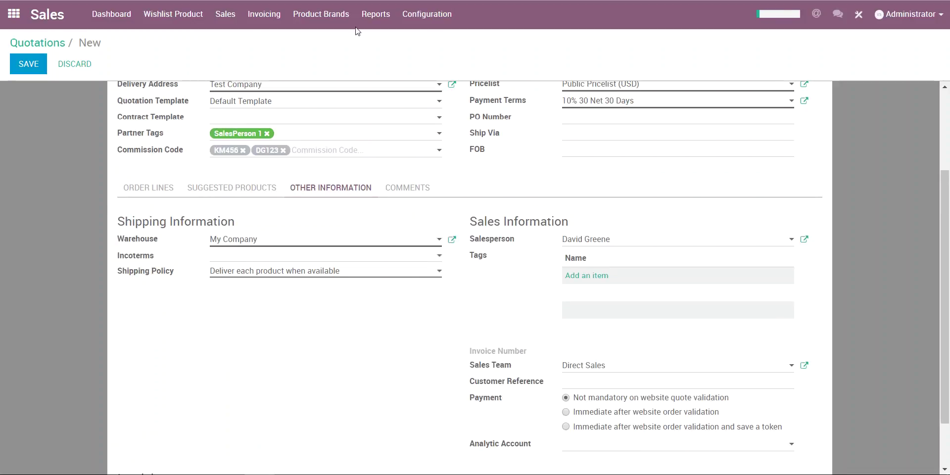
left_click(415, 190)
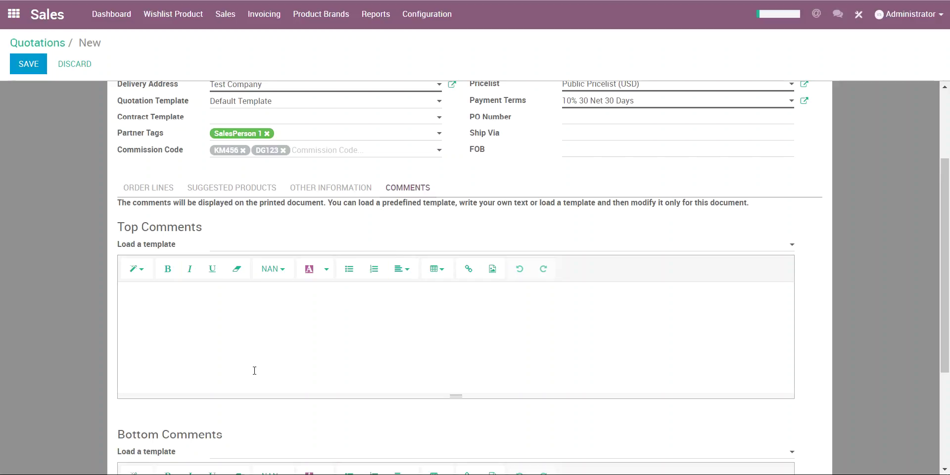
left_click(260, 309)
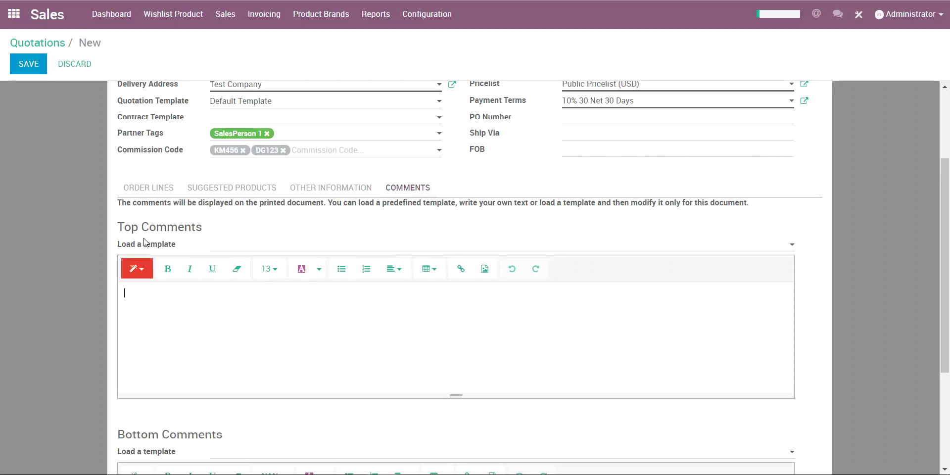
scroll(208, 290, "down", 2)
scroll(208, 290, "up", 5)
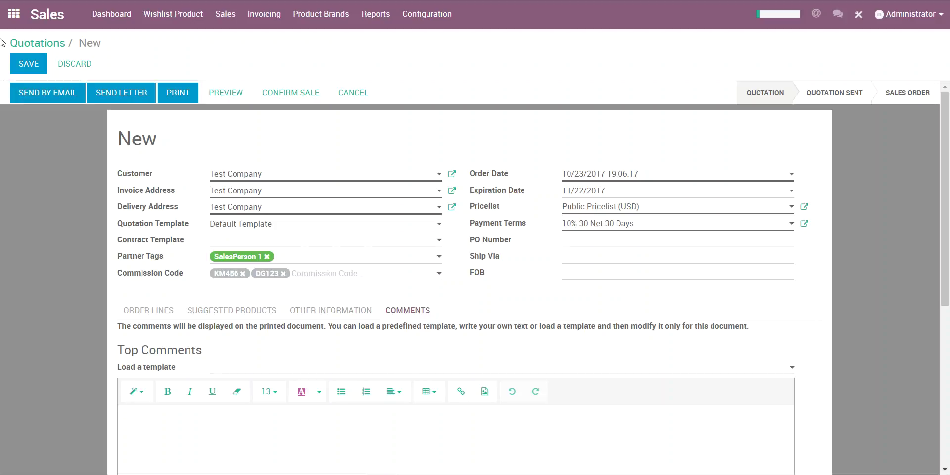
Save the new quotation and show its order lines.
left_click(26, 70)
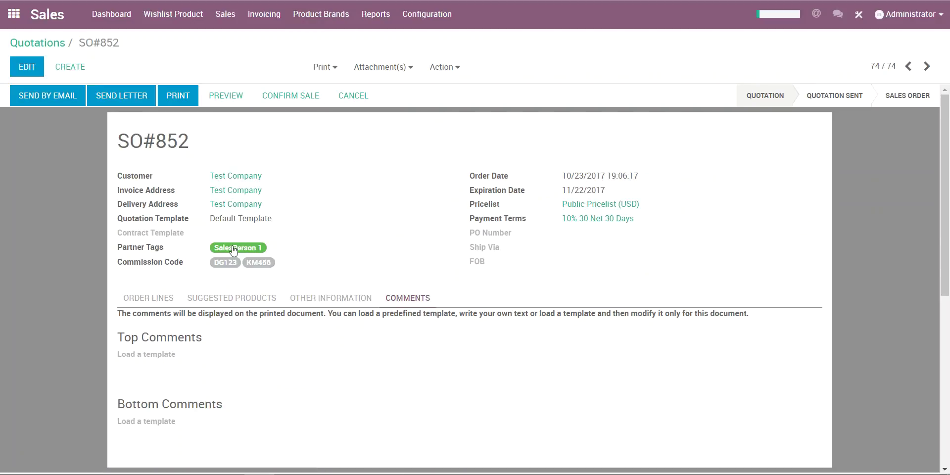
left_click(170, 297)
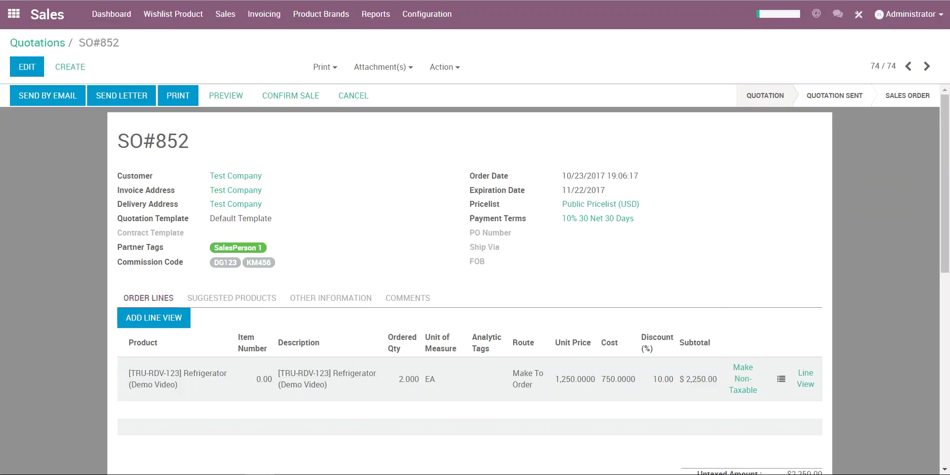
Look at the quotation's prepared email message, discarding the partner details form and cancelling without sending.
left_click(41, 98)
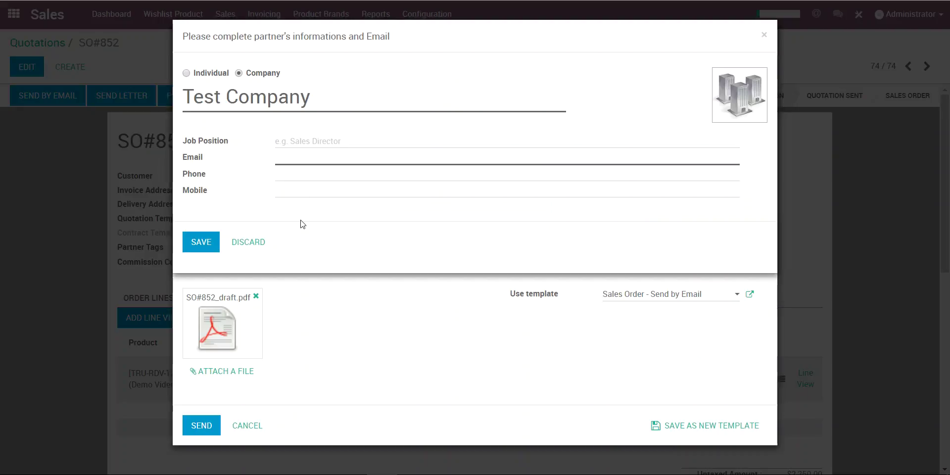
left_click(248, 242)
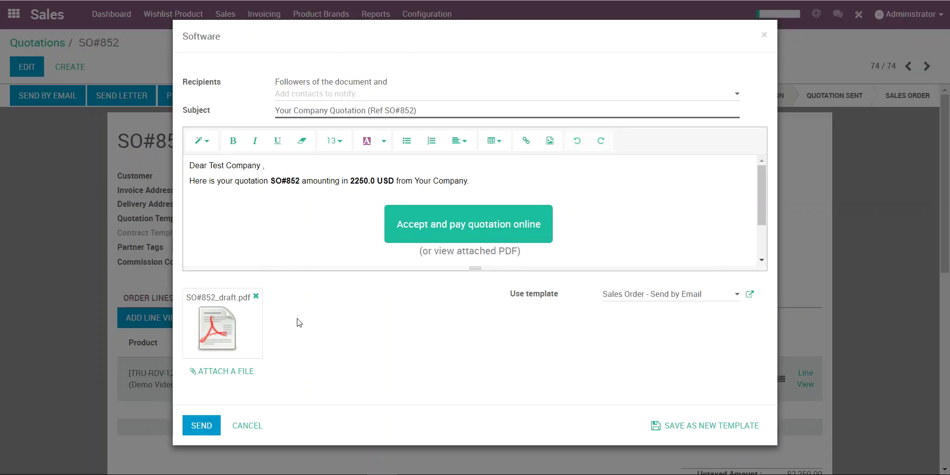
left_click(251, 428)
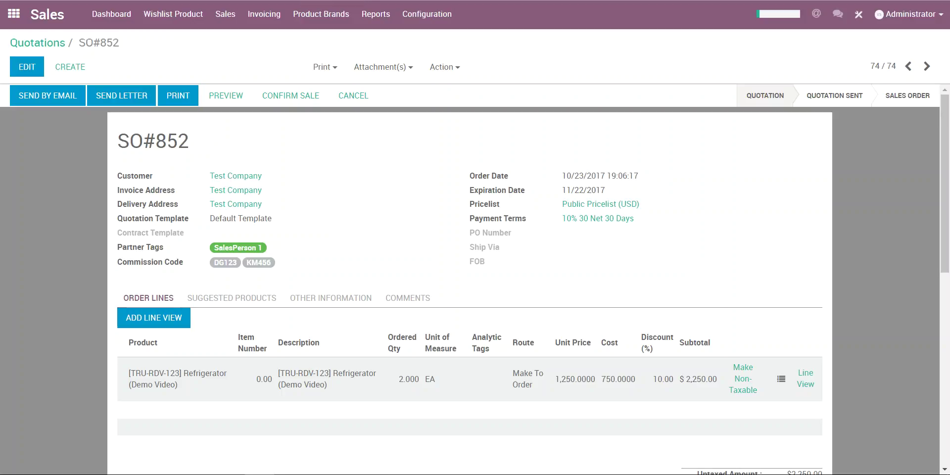
Look at the quotation's print options and available print reports, closing them without choosing any.
left_click(194, 96)
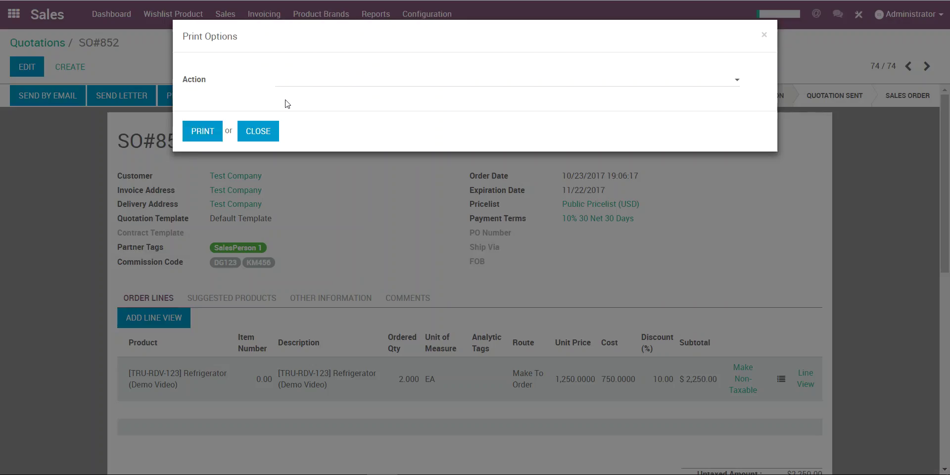
left_click(278, 135)
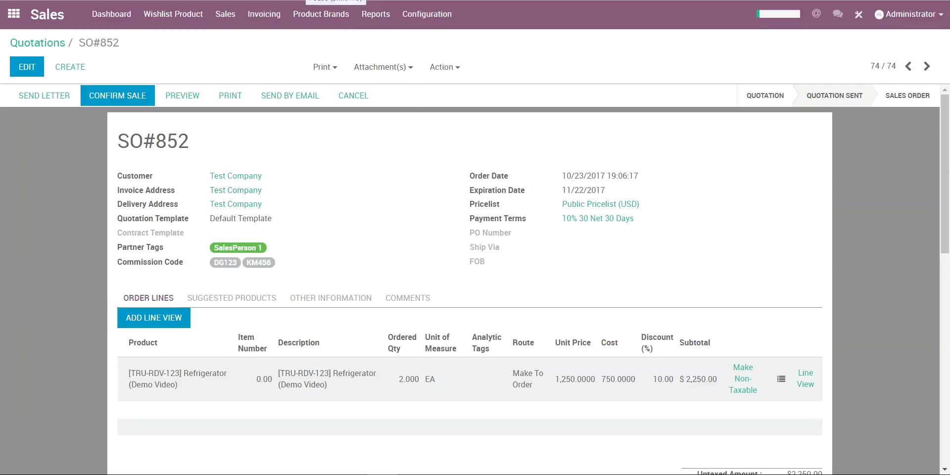
left_click(332, 69)
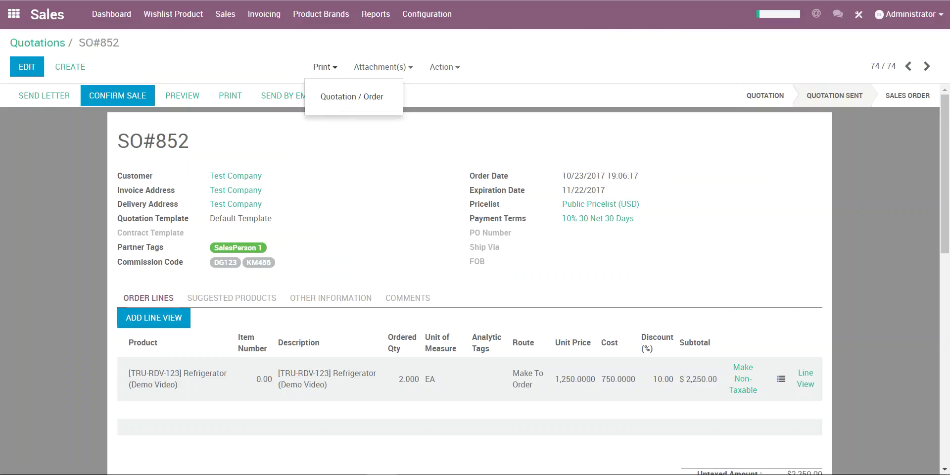
left_click(253, 53)
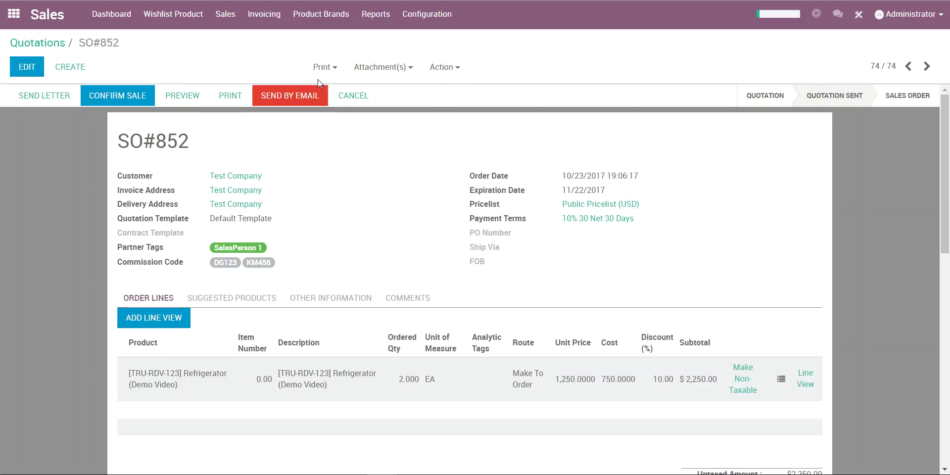
left_click(321, 67)
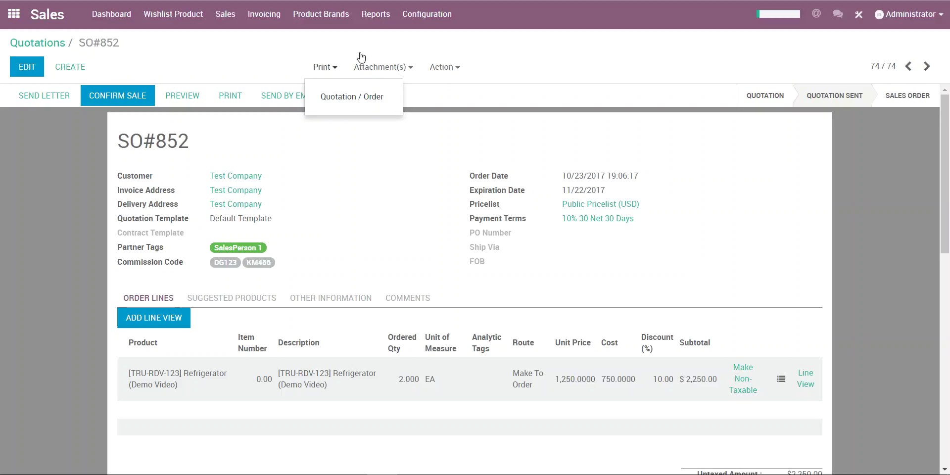
left_click(56, 185)
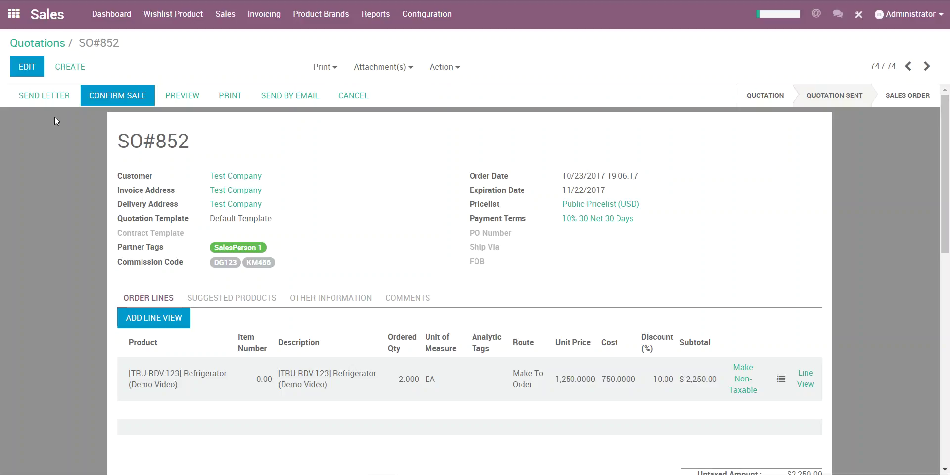
Confirm the sale for the Test Company quotation.
left_click(117, 99)
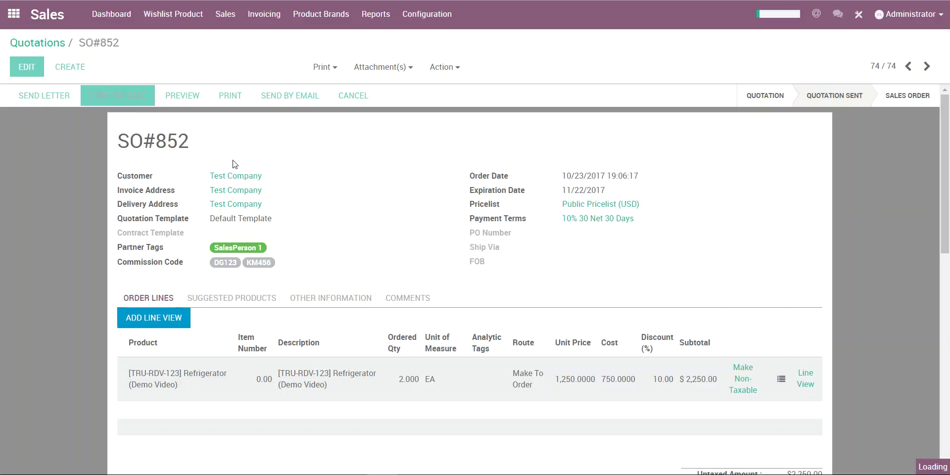